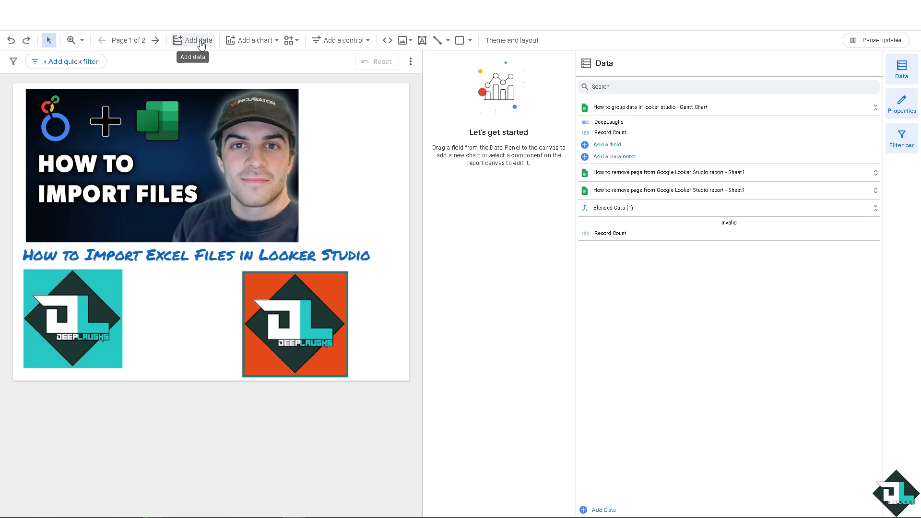
Connect Sheet1 of the Google Sheets file "How to Import Excel Files in Looker Studio" to the report as a data source.
click(199, 42)
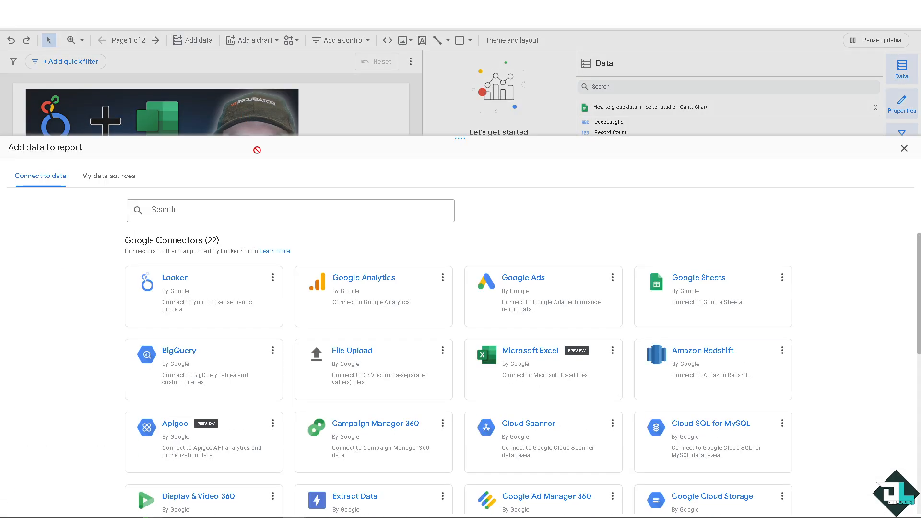
click(695, 295)
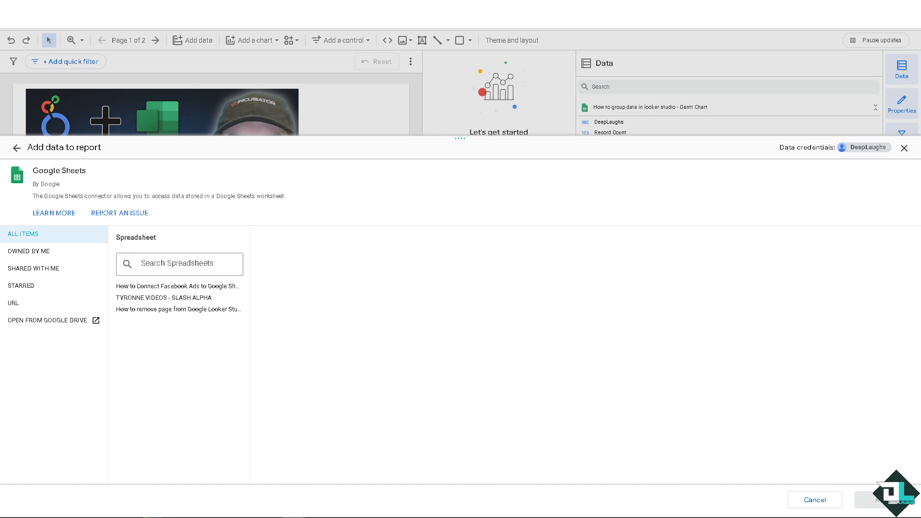
click(29, 251)
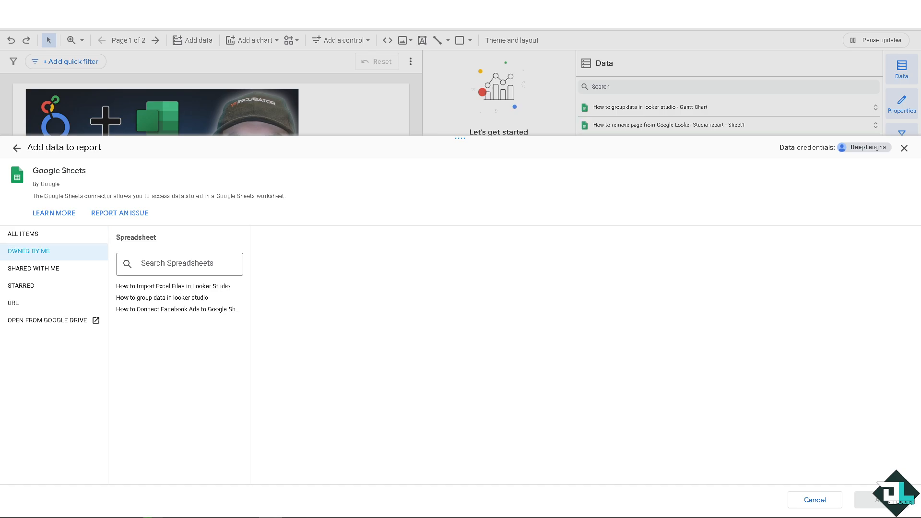
click(183, 288)
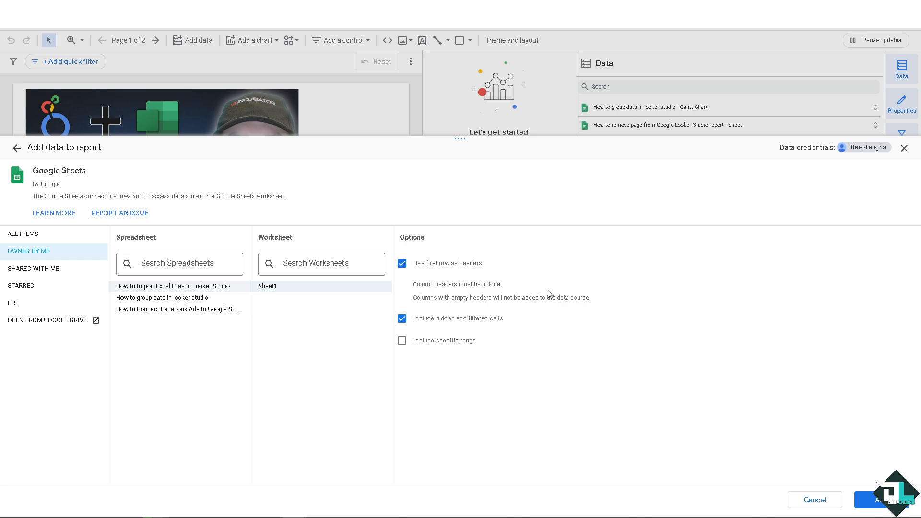
click(871, 499)
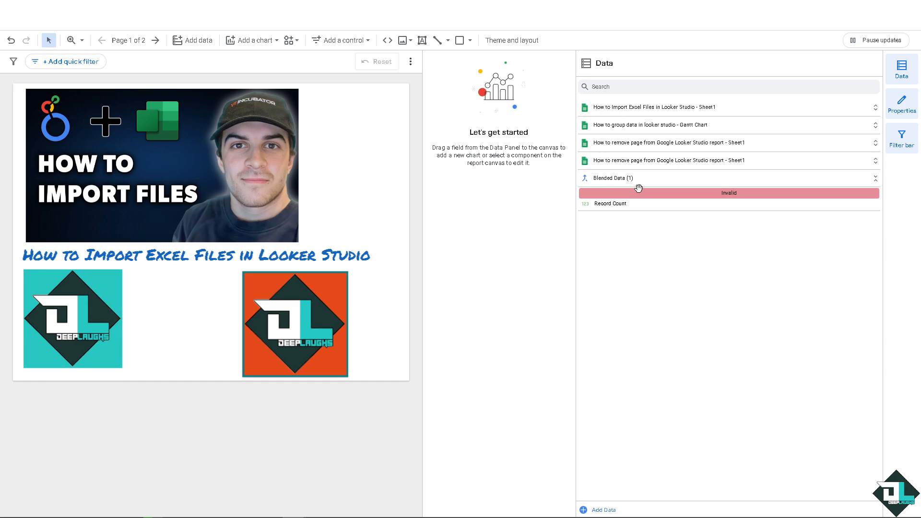
Insert a blank page after page 1 and add Sheet1 of "How to Import Excel Files in Looker Studio" from Google Sheets as a data source again.
click(133, 32)
click(152, 42)
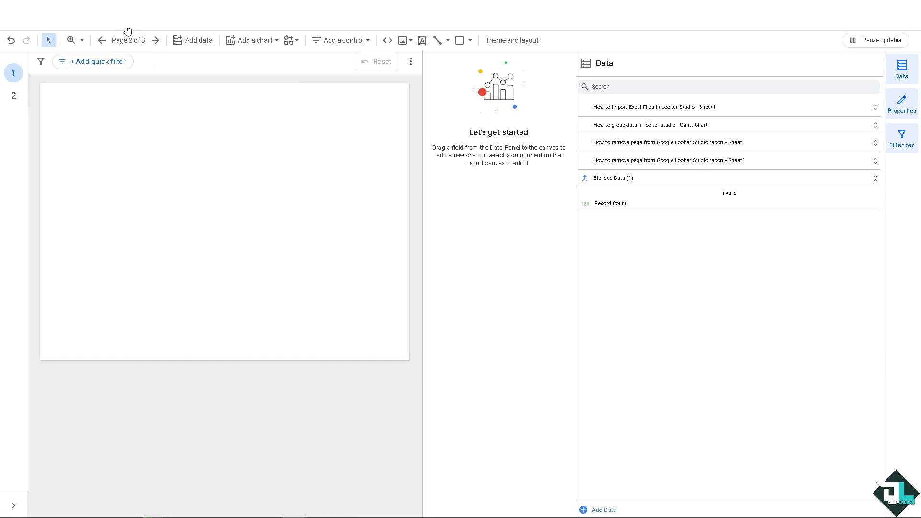
click(203, 42)
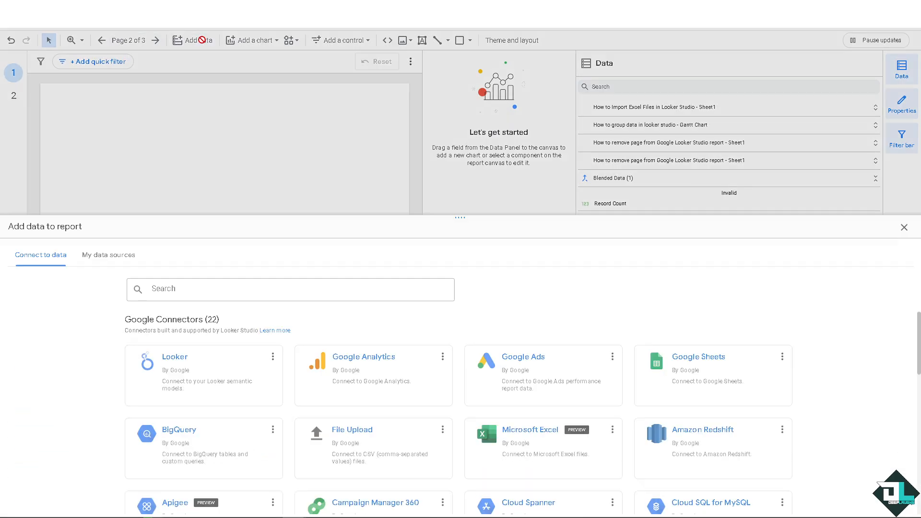
click(714, 295)
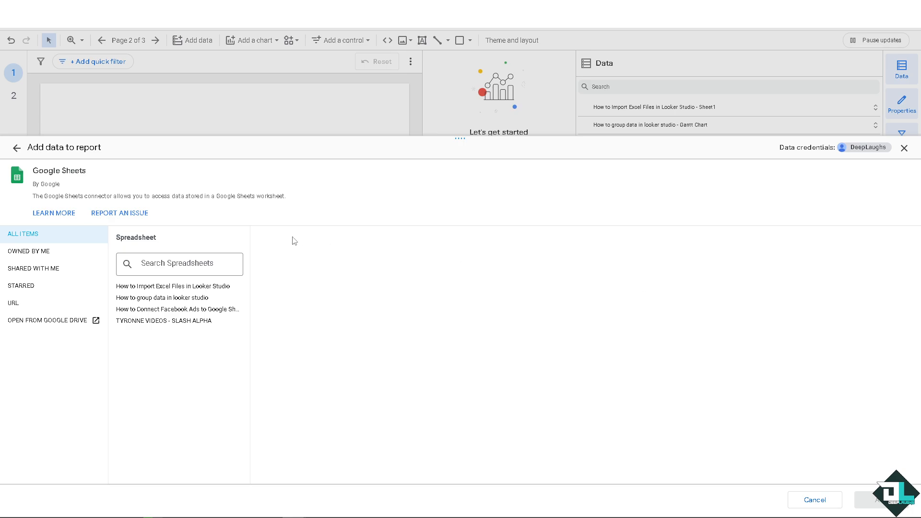
click(65, 256)
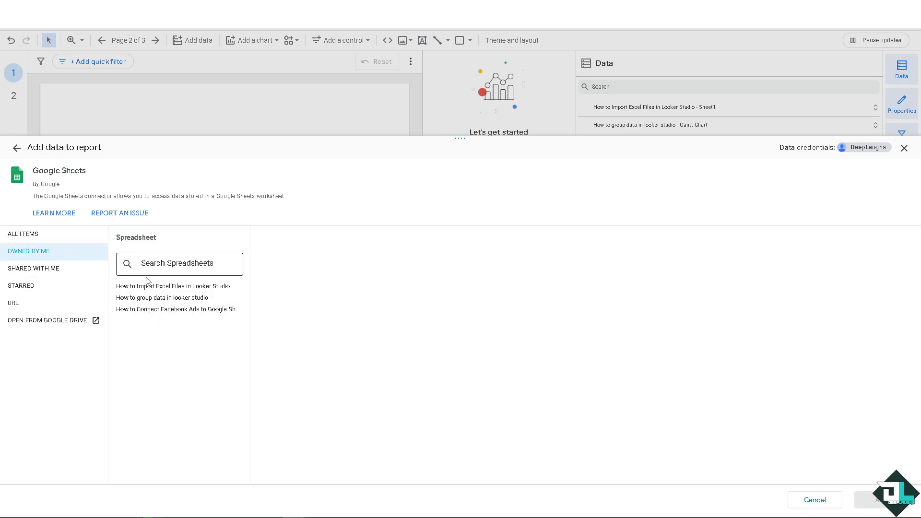
click(175, 287)
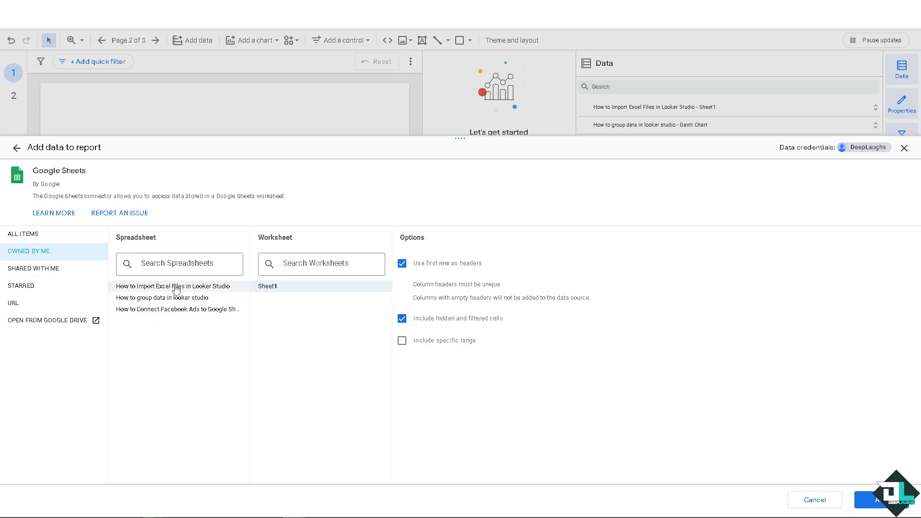
click(876, 500)
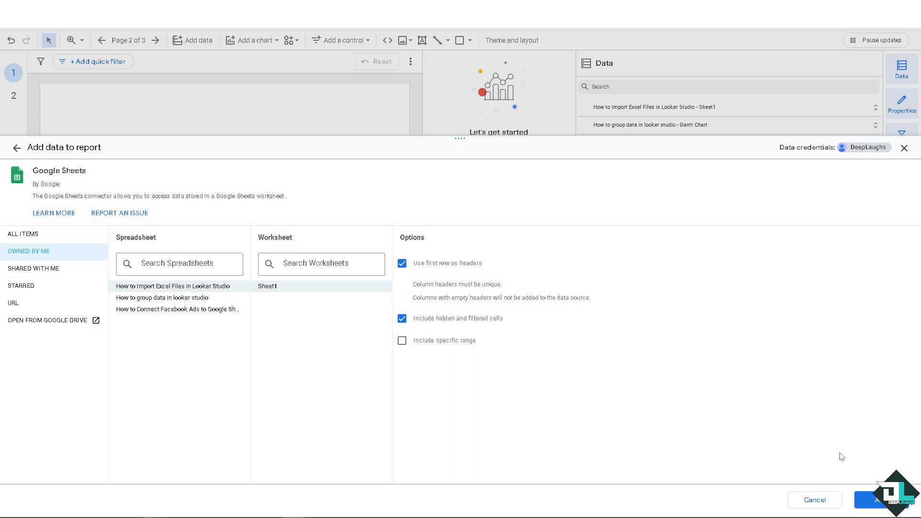
click(877, 500)
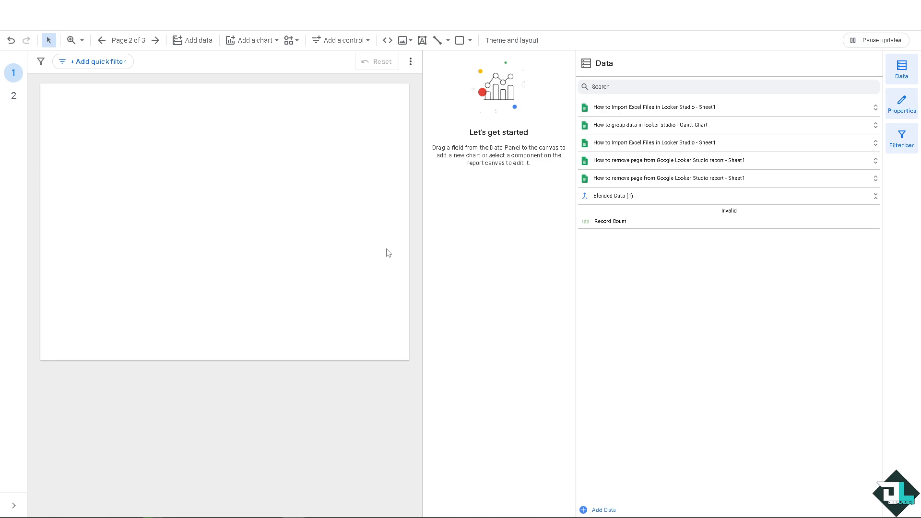
Switch to the spreadsheet in Google Sheets and view its download formats, including Microsoft Excel (.xlsx).
click(652, 111)
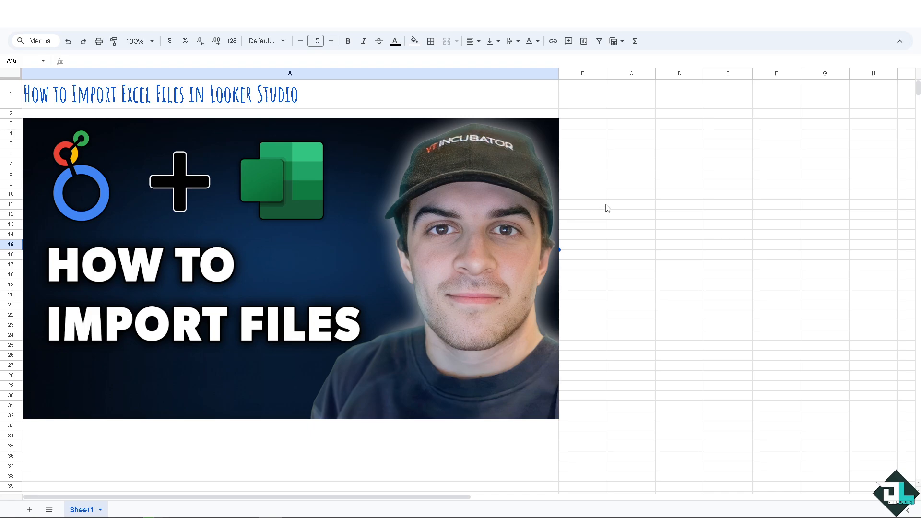
click(39, 30)
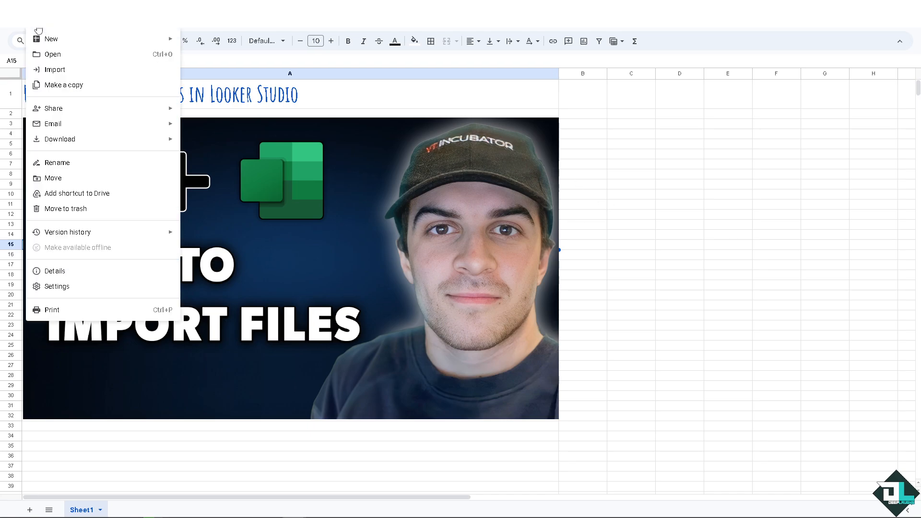
mouse_move(91, 144)
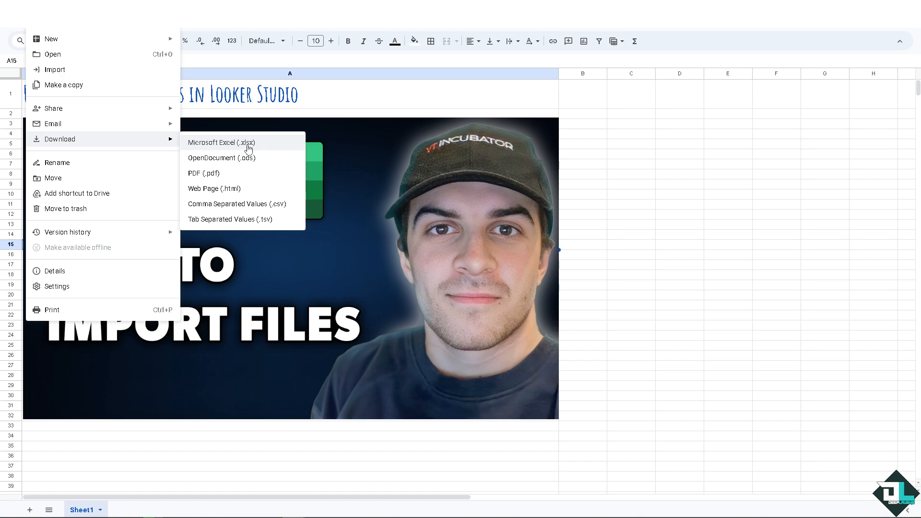
click(646, 146)
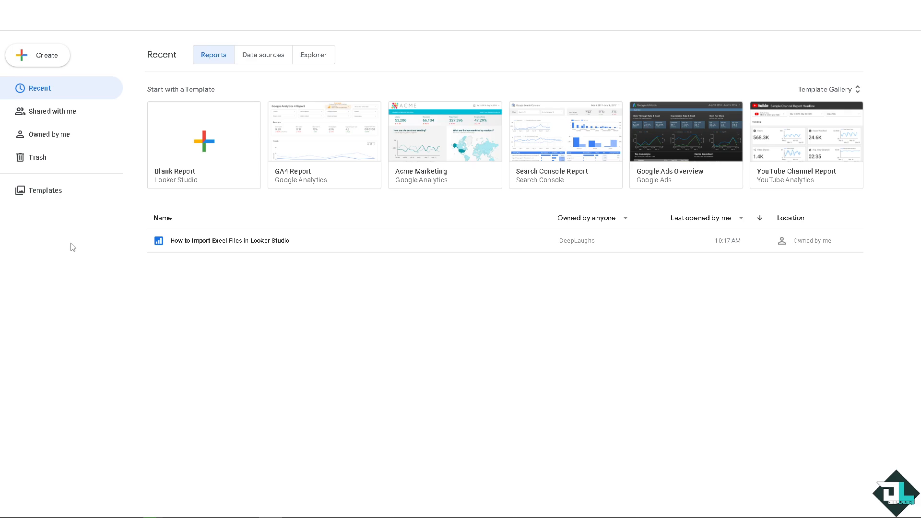
Create a blank report in Looker Studio and choose the File Upload connector for its data.
click(175, 134)
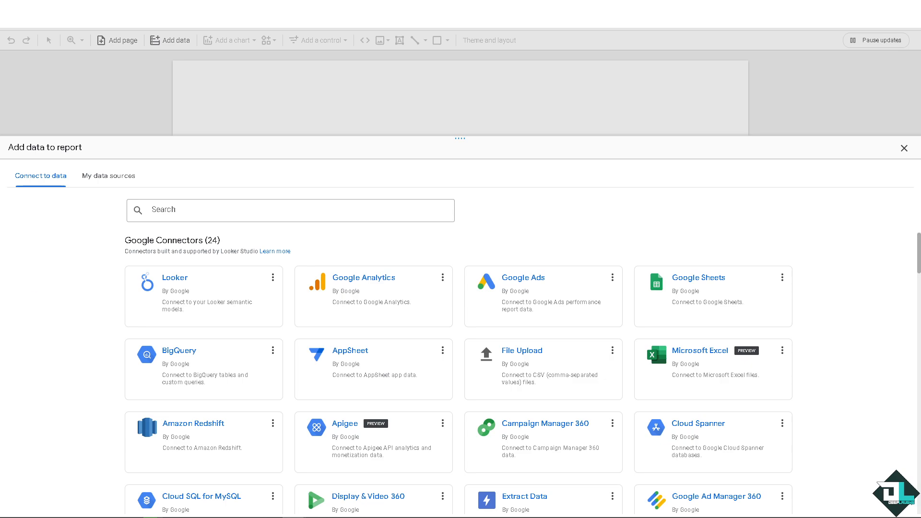
scroll(492, 352, down, 1)
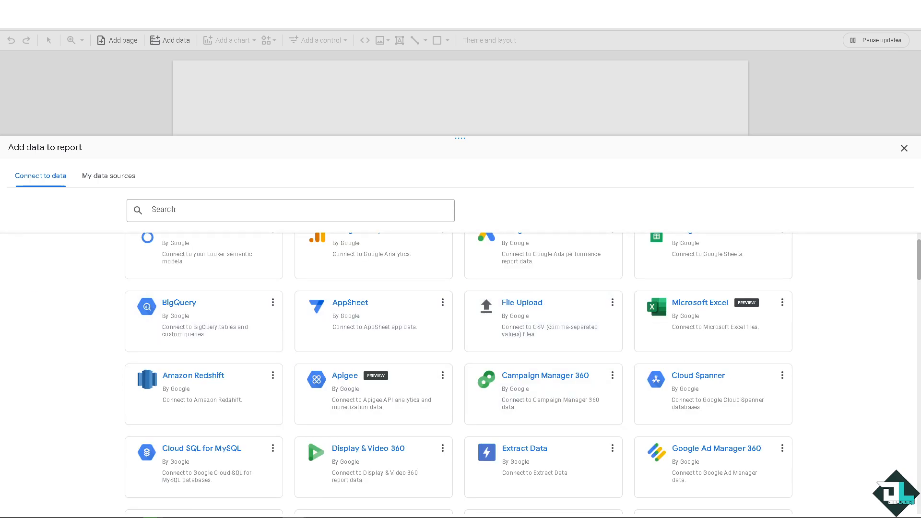
scroll(531, 384, up, 1)
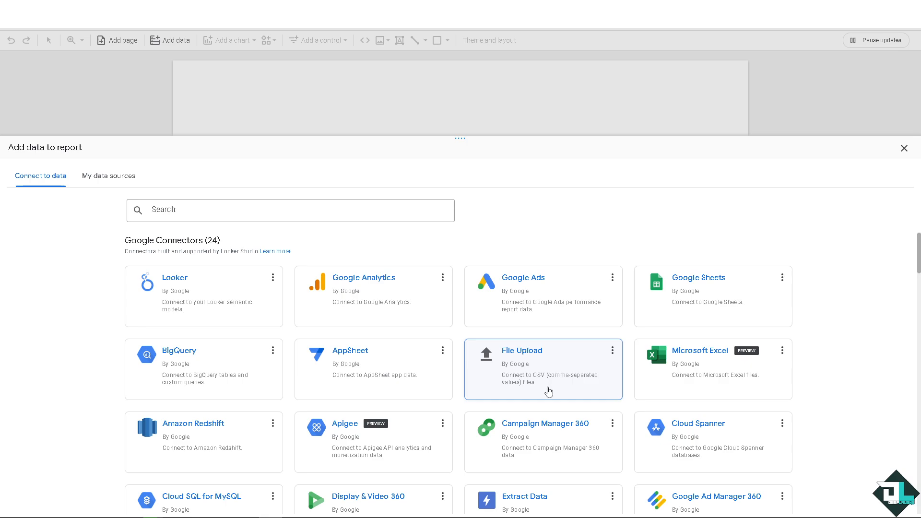
click(541, 377)
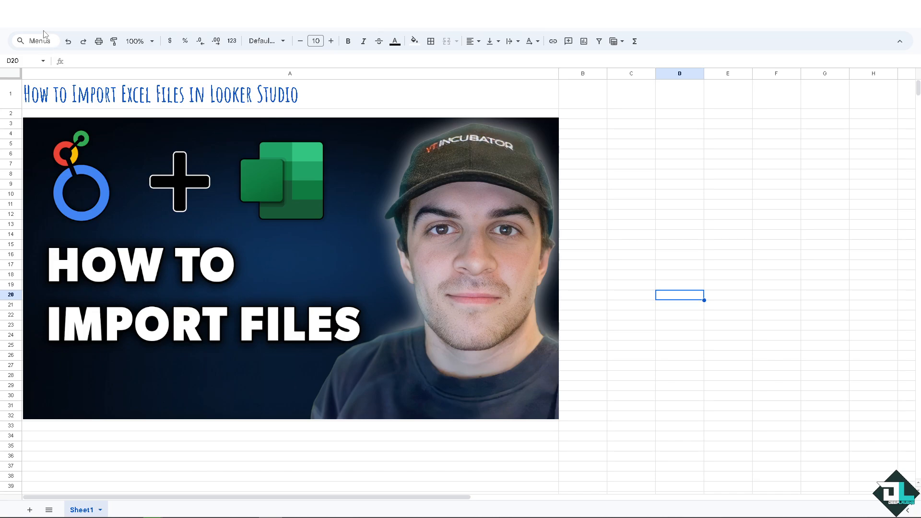
Download the spreadsheet from Google Sheets as Comma Separated Values (.csv).
key(alt+f)
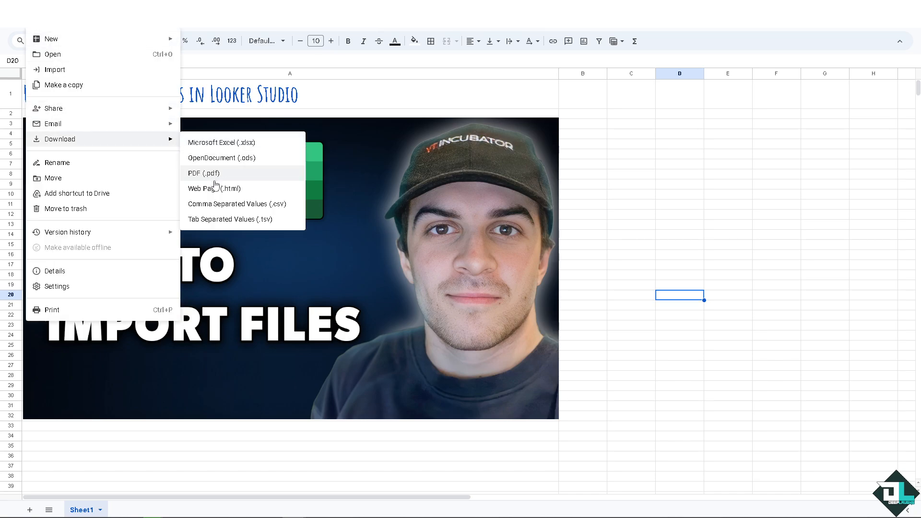
click(225, 204)
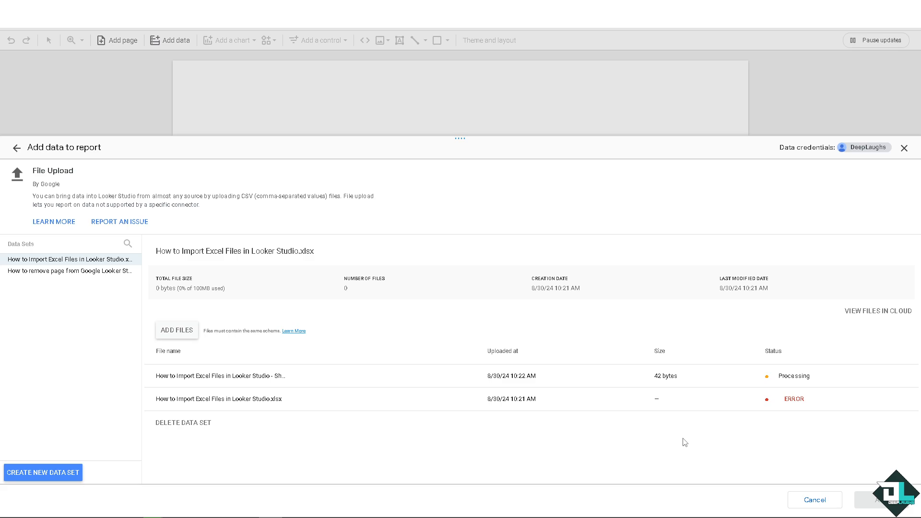
Add the uploaded "How to Import Excel Files in Looker Studio.xlsx" data set to the report and enlarge its table across most of the page.
mouse_move(714, 411)
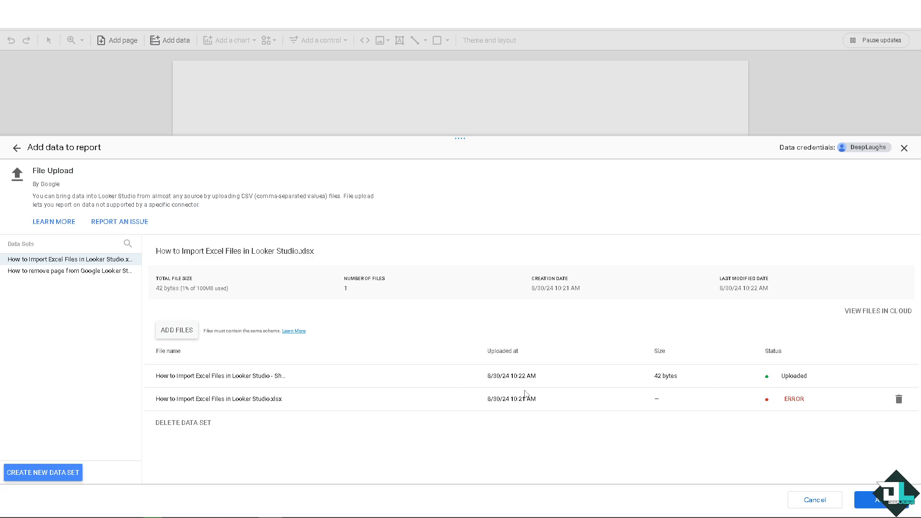
click(871, 500)
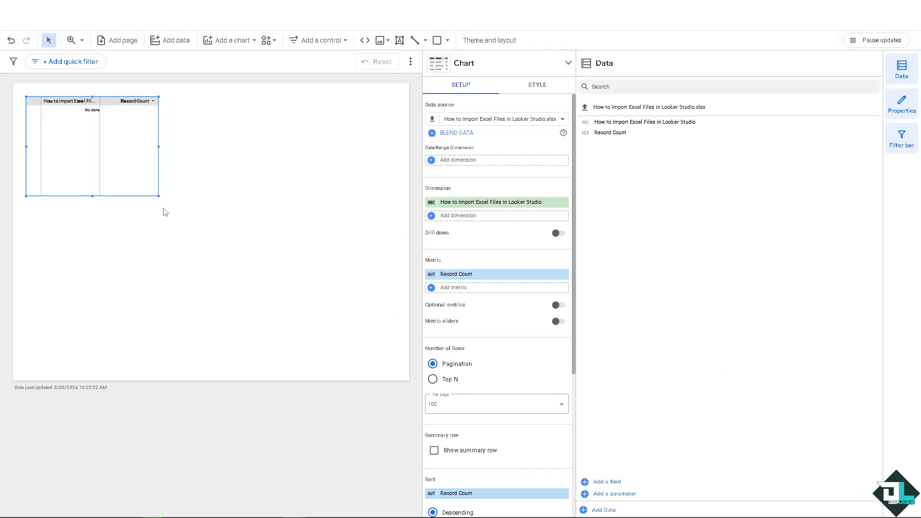
drag(160, 197, 362, 285)
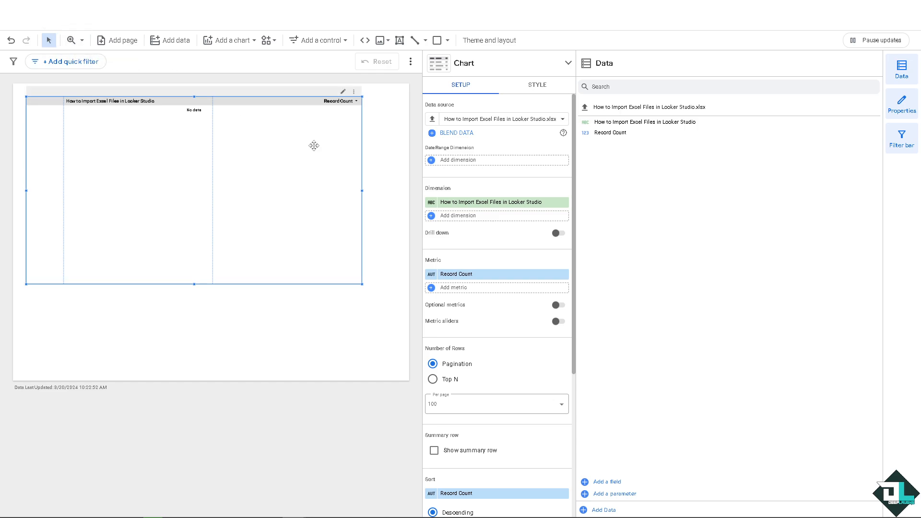
click(274, 318)
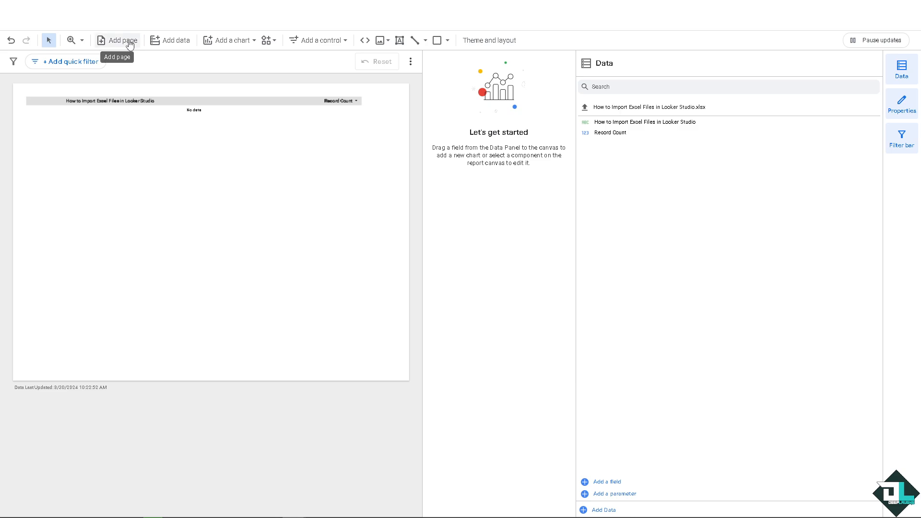
On a second page, open the Microsoft Excel connector and check the available file's View in Cloud option without continuing to the cloud.
click(182, 44)
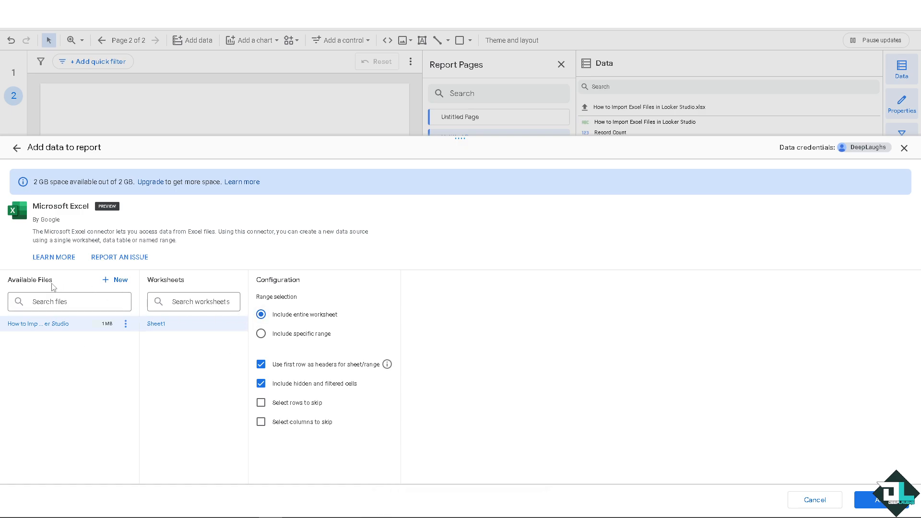
click(126, 325)
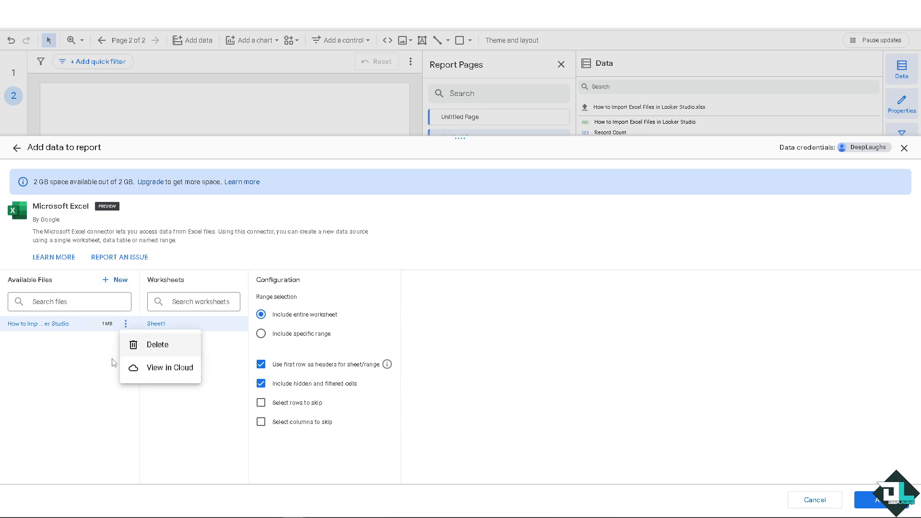
click(178, 373)
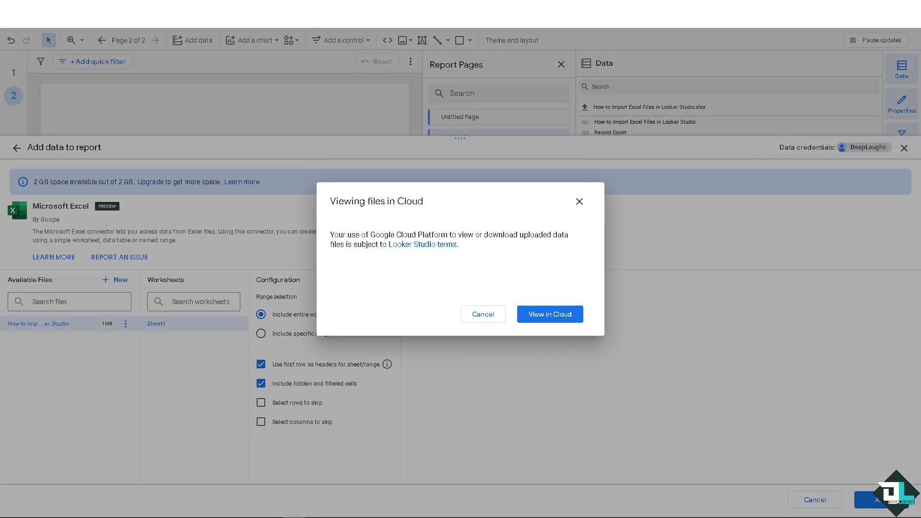
click(579, 201)
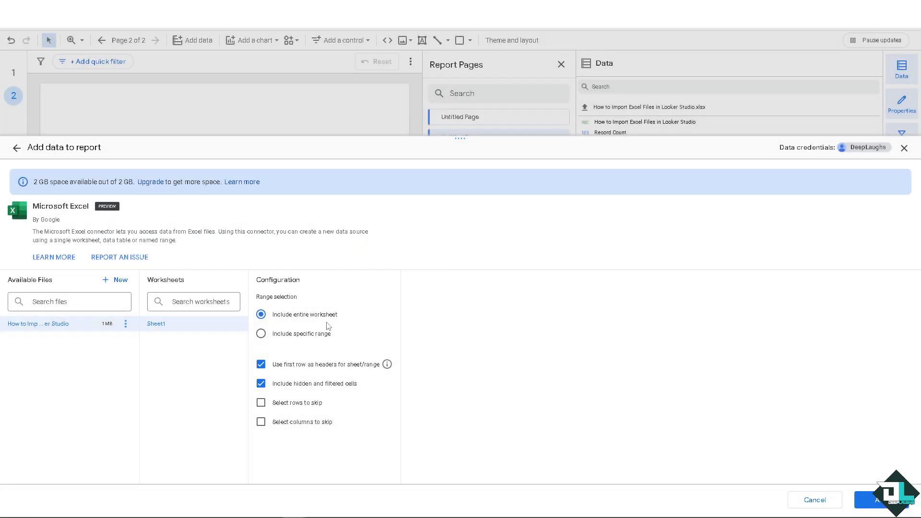
Keep the Excel file's entire Sheet1 with no skipped rows or columns and add it to the report as a data source.
click(293, 335)
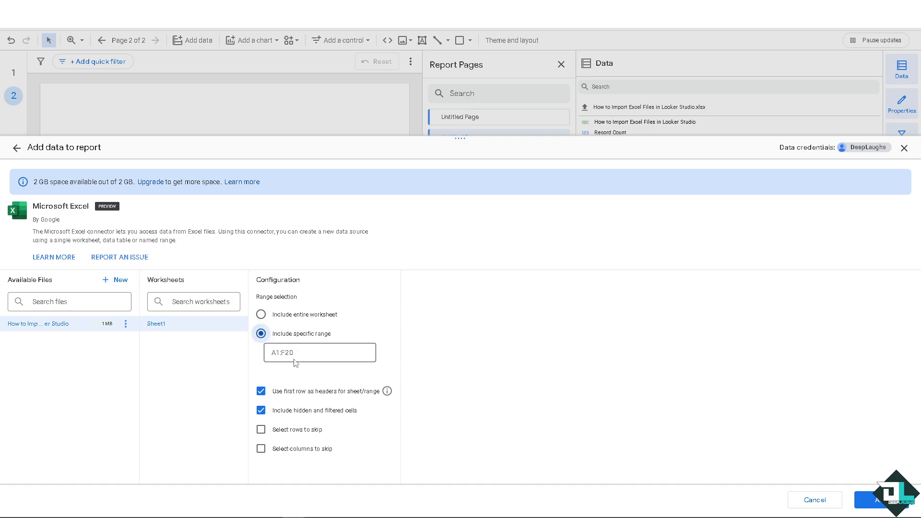
click(262, 316)
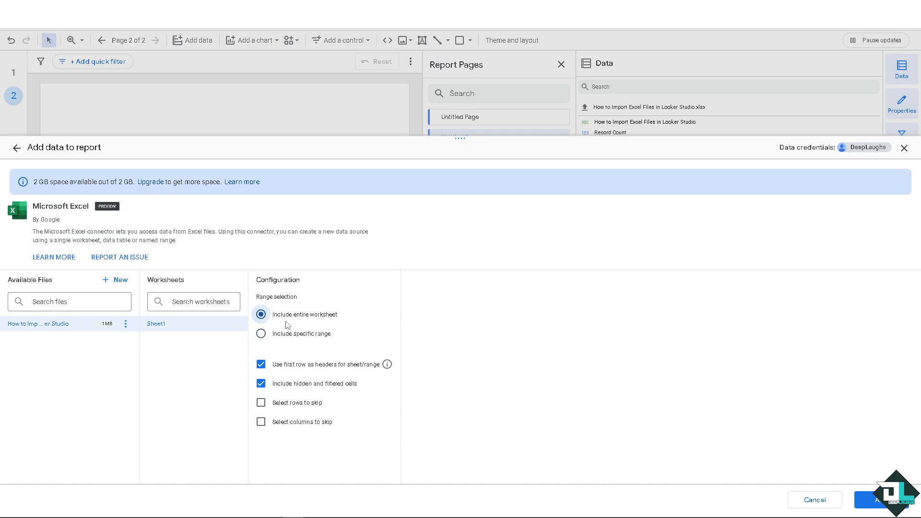
click(262, 405)
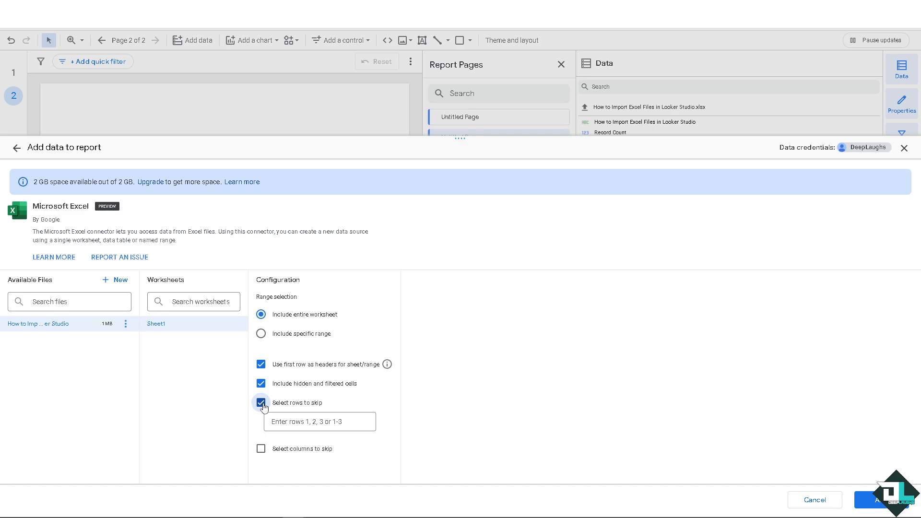
click(262, 405)
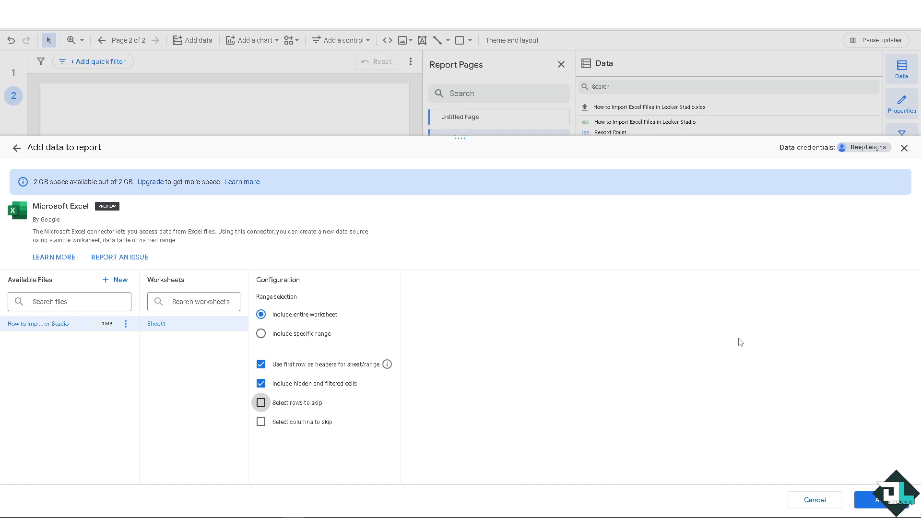
click(880, 502)
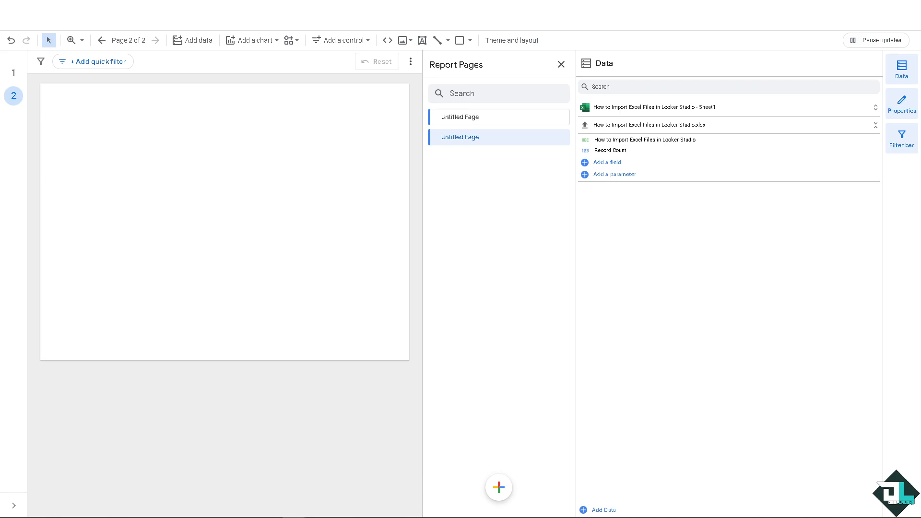
Rename the report's first page, the one containing the table, as Deep.
click(468, 117)
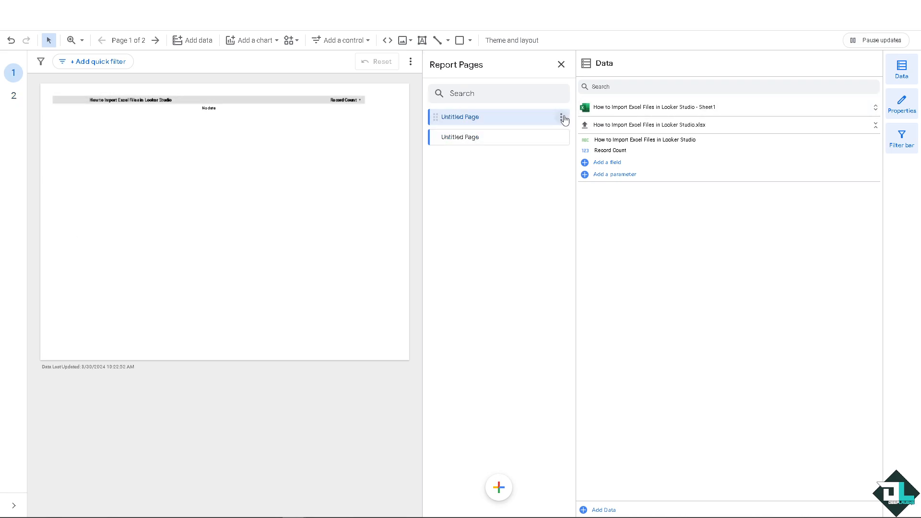
click(560, 118)
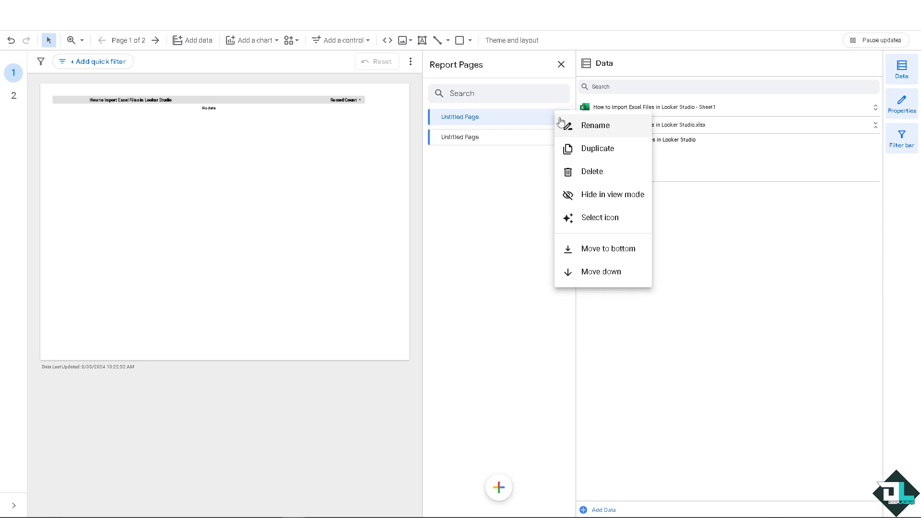
click(585, 128)
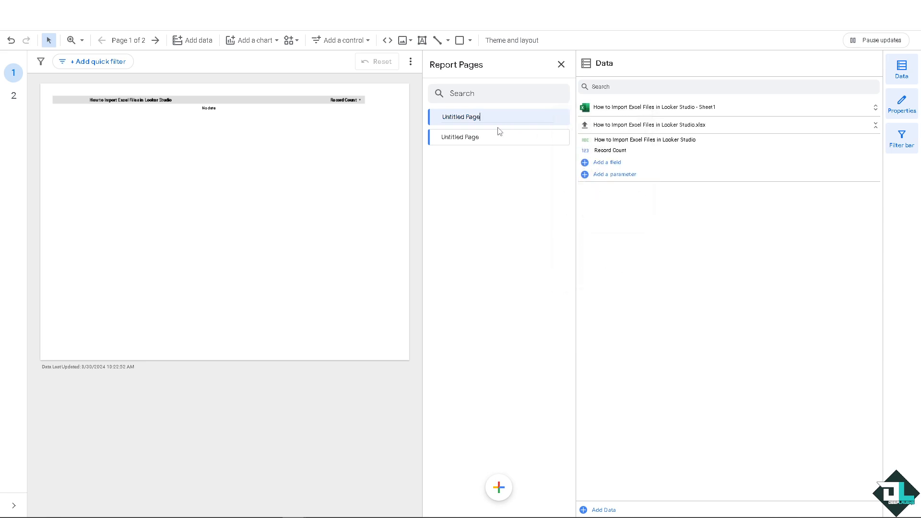
text(Dep)
text(ep)
Rename the report's second untitled page as Laughs.
click(561, 140)
click(589, 146)
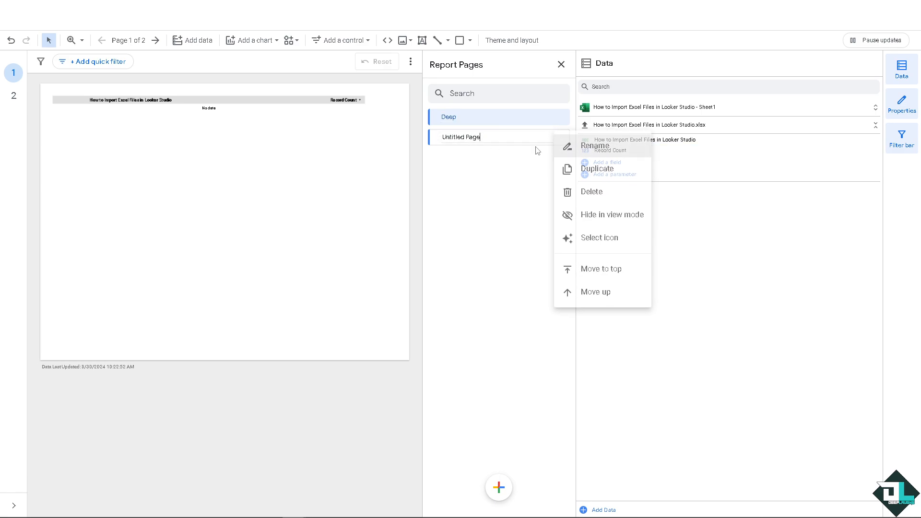
text(La)
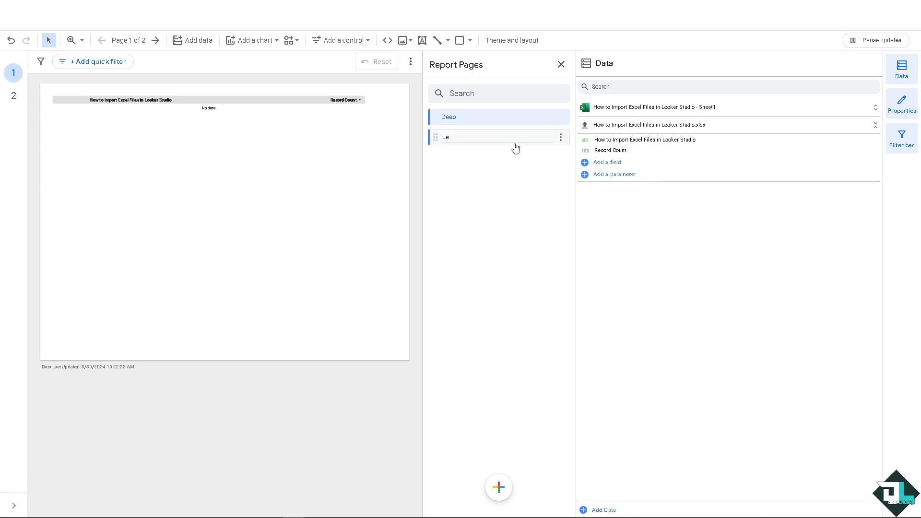
text(ughs)
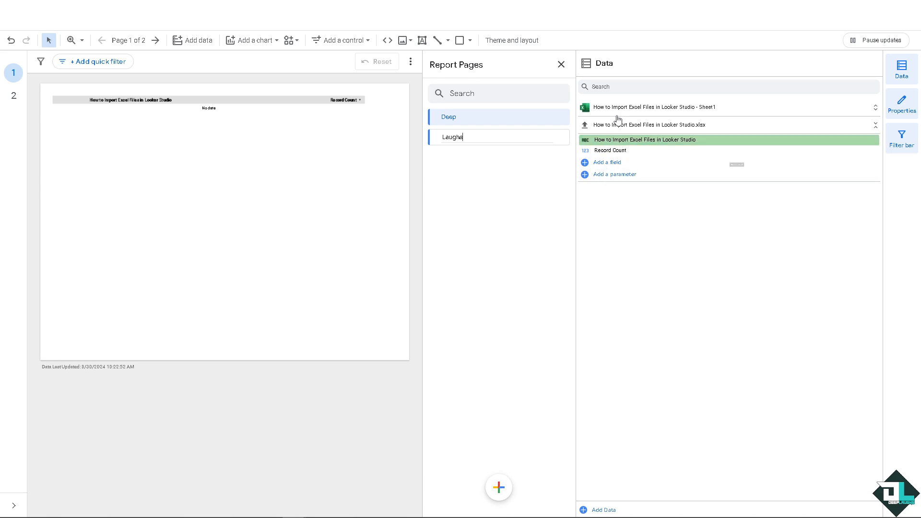
Examine the calculated field editor and the Owner's and Viewer's Credentials options of the Sheet1 data source, without applying anything.
click(631, 106)
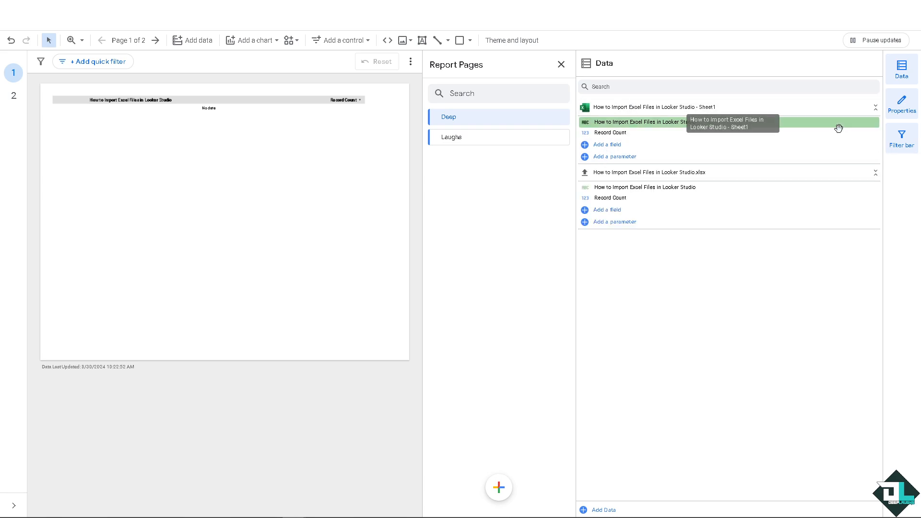
click(680, 149)
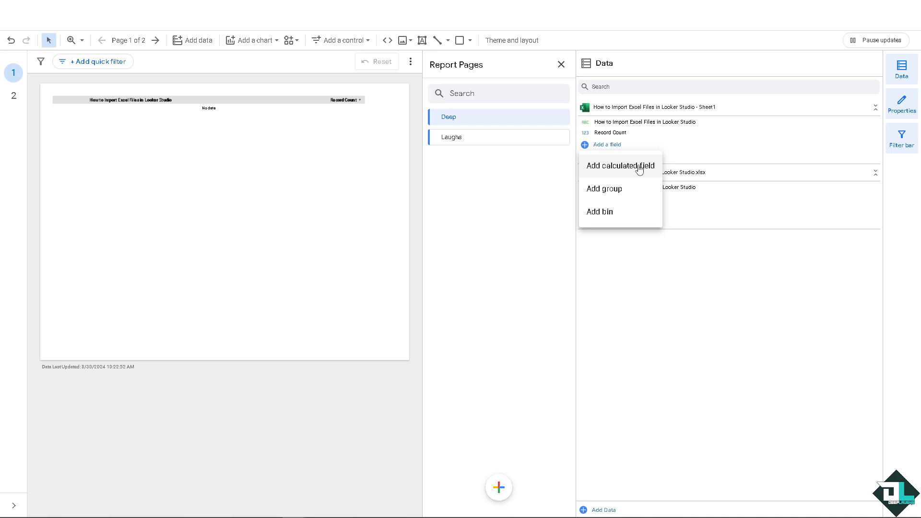
click(620, 166)
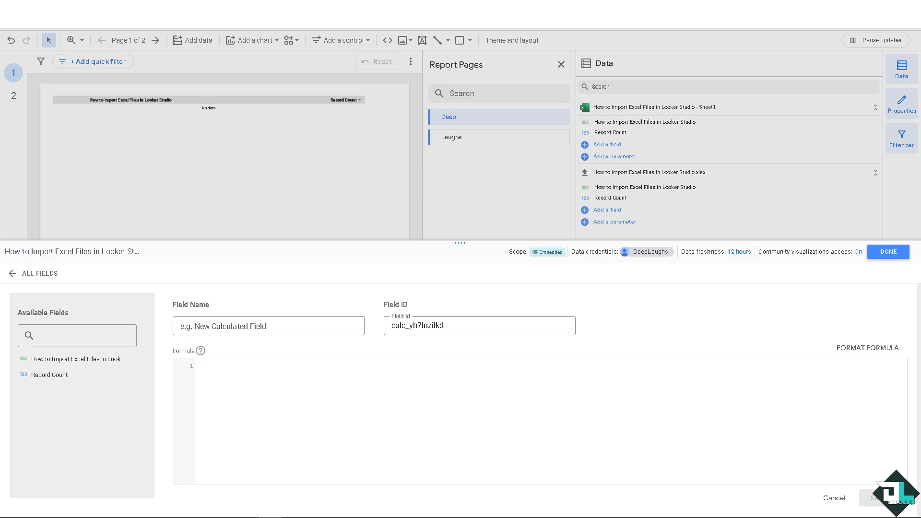
click(640, 254)
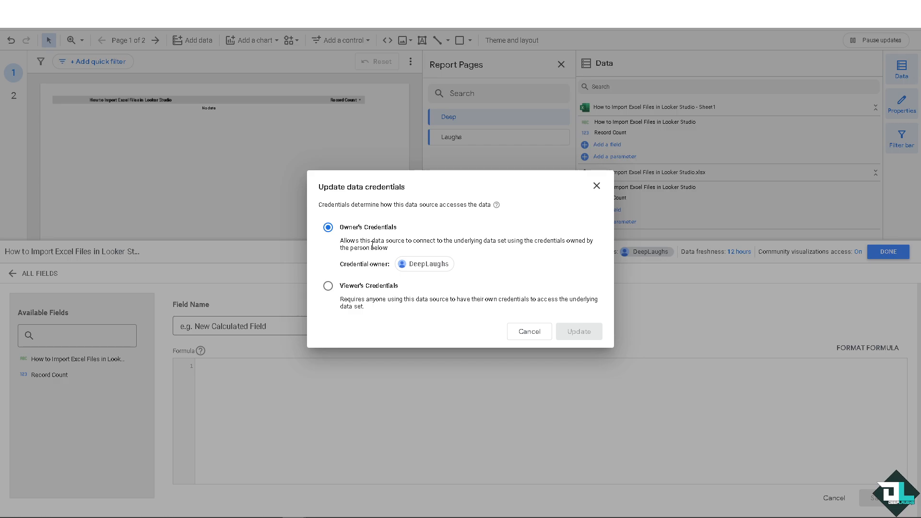
click(329, 286)
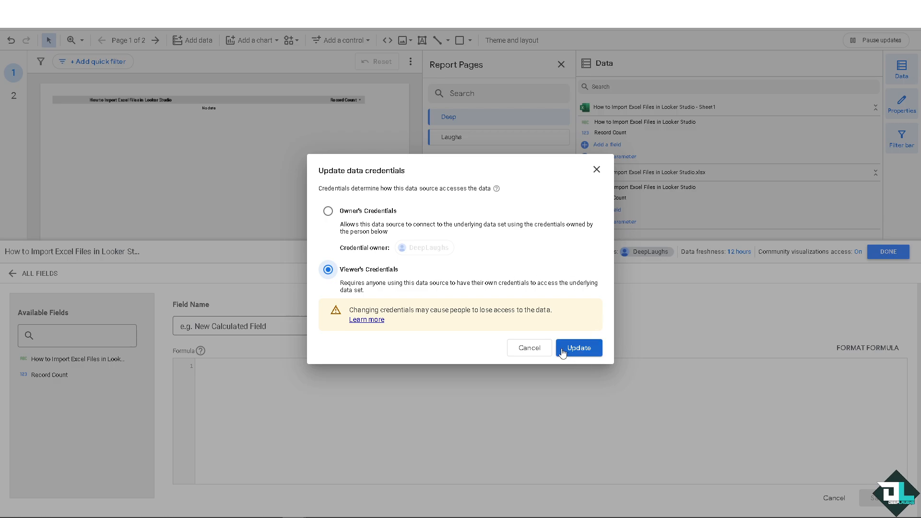
click(596, 170)
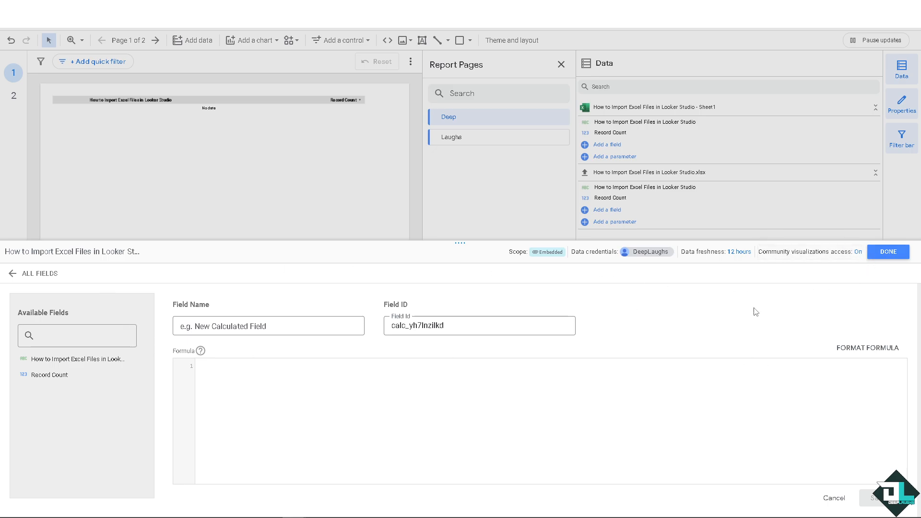
click(850, 351)
click(835, 498)
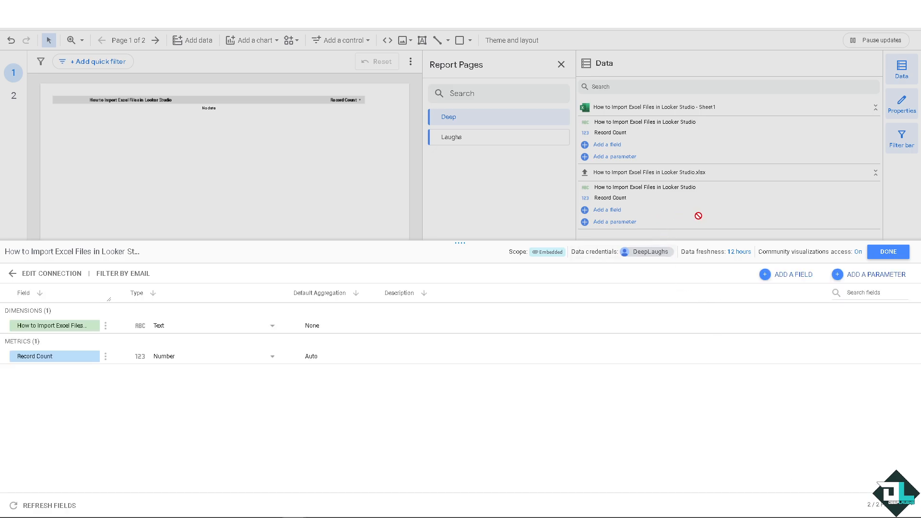
click(902, 254)
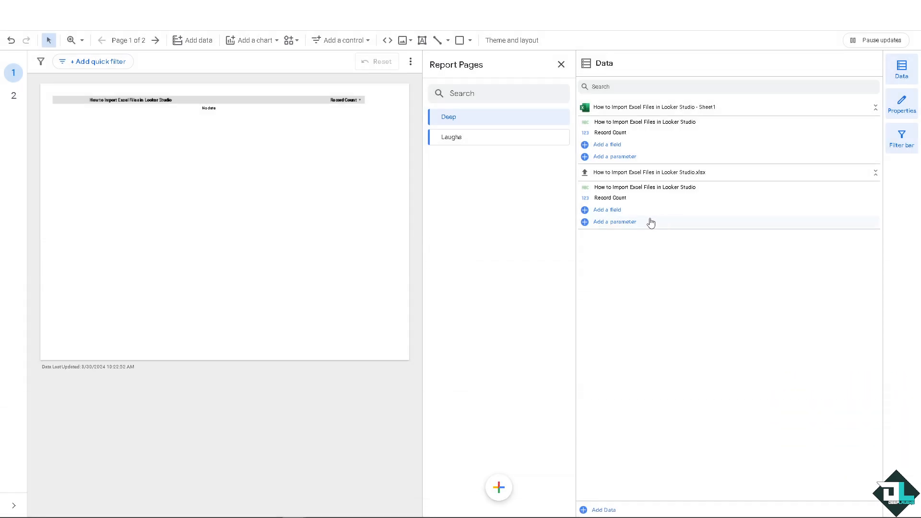
Check the parameter option of the uploaded .xlsx data source and close its field editor without adding a parameter.
click(626, 224)
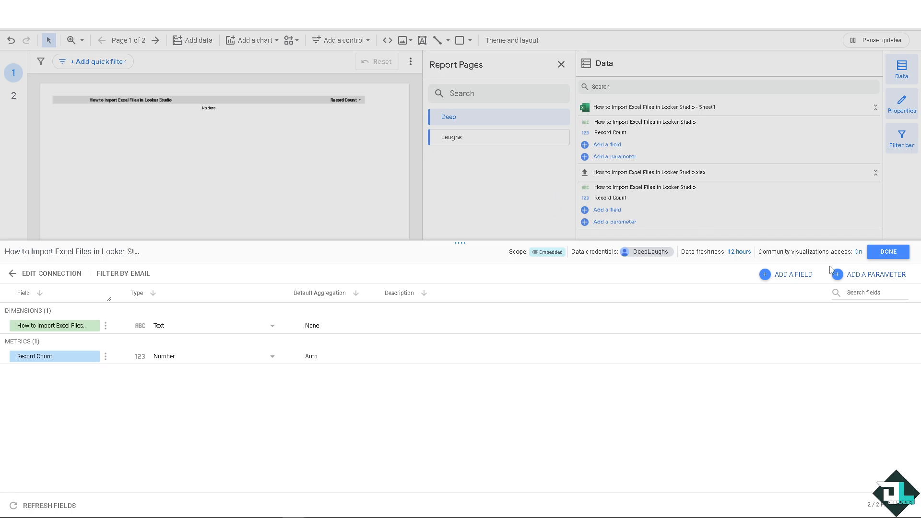
click(889, 251)
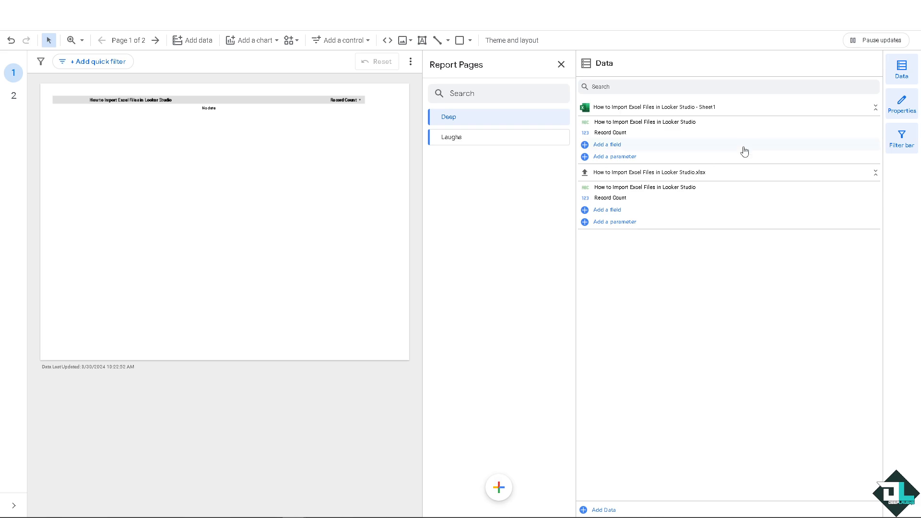
Hide the report page list and the properties, keeping the data sources displayed beside the Deep page.
click(903, 106)
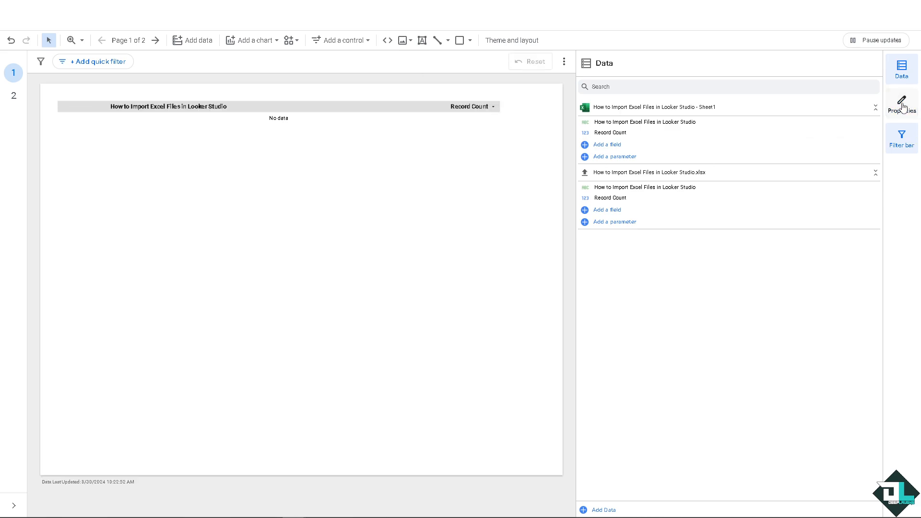
click(901, 139)
click(901, 139)
click(902, 76)
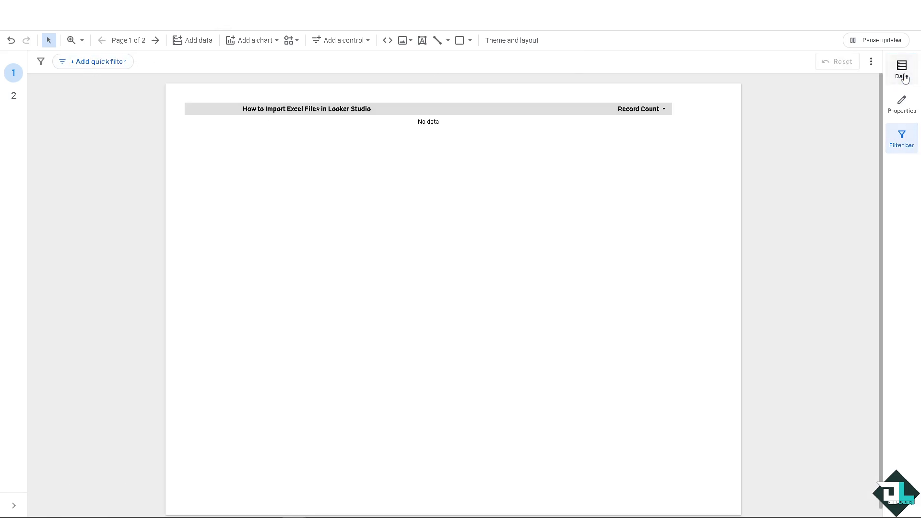
click(903, 76)
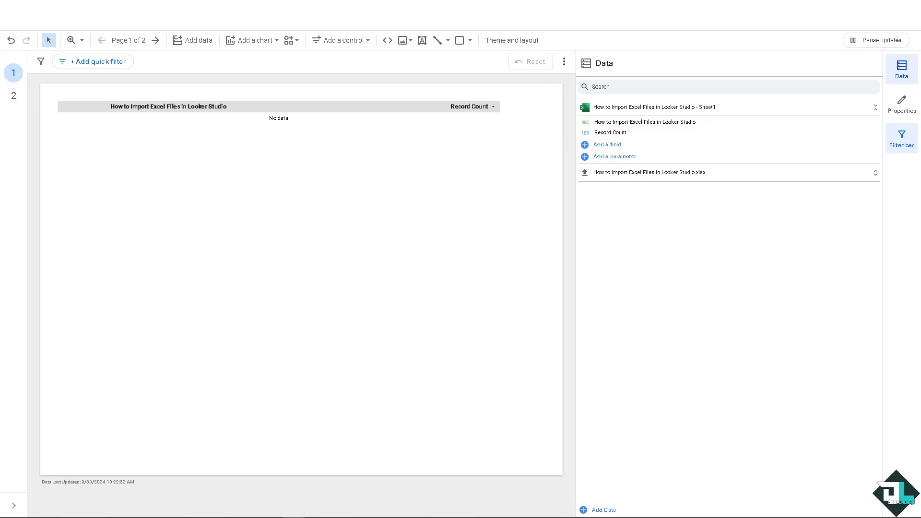